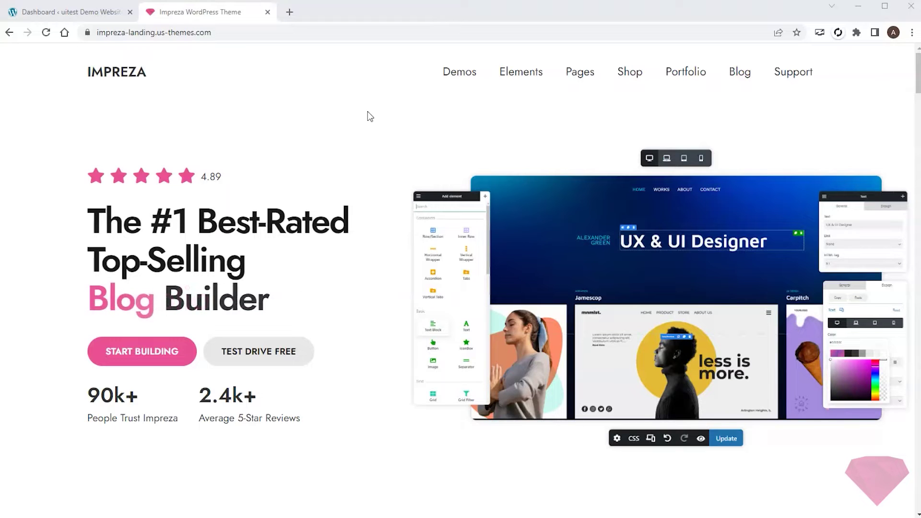
# Step: Create and publish a new WordPress page titled 'Landing Page'
pyautogui.click(48, 16)
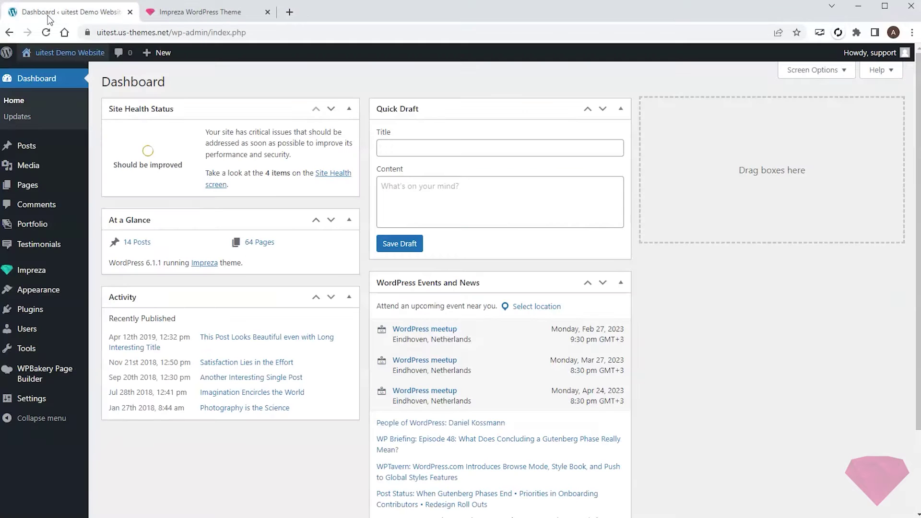
pyautogui.moveTo(52, 185)
pyautogui.click(122, 205)
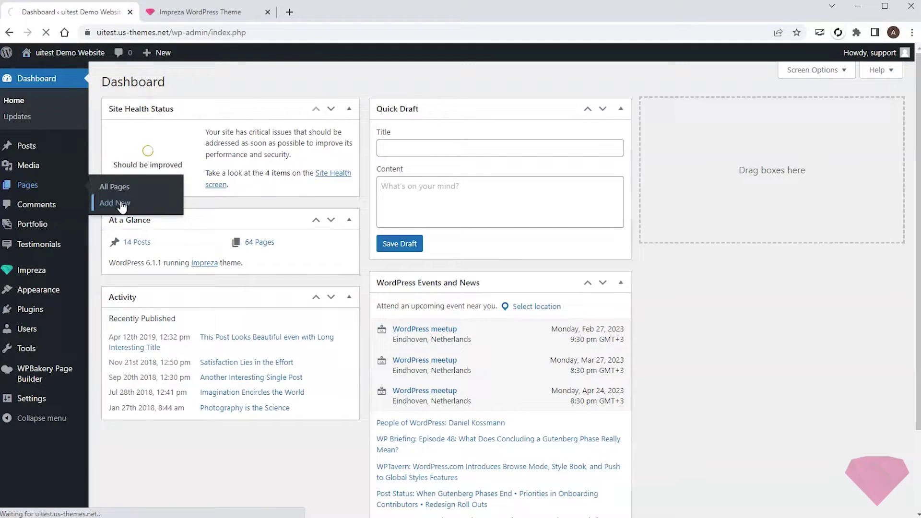
pyautogui.write('Landing Page')
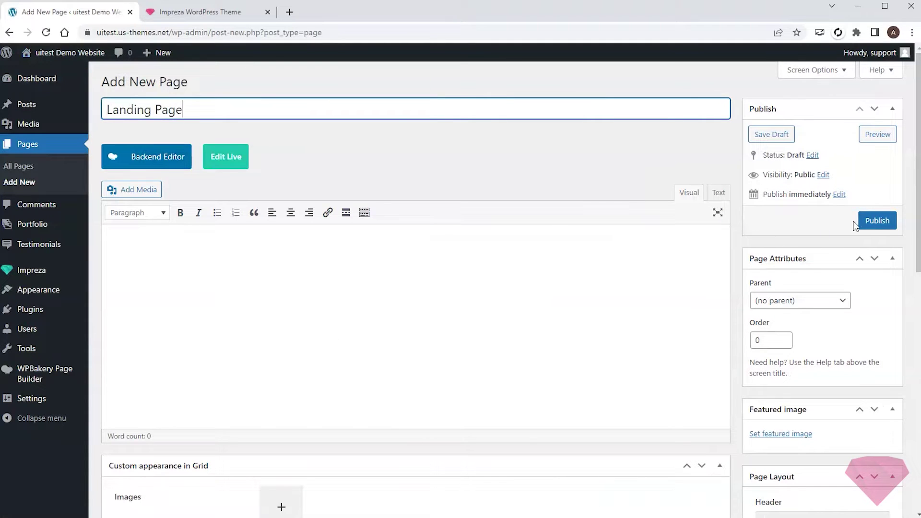
pyautogui.click(875, 223)
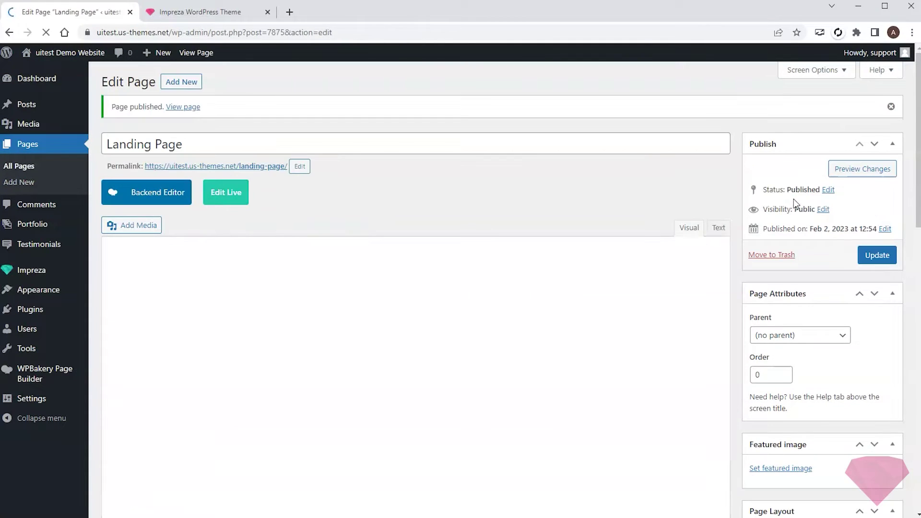
# Step: Open the Landing Page in the Edit Live builder in a new tab
pyautogui.rightClick(221, 192)
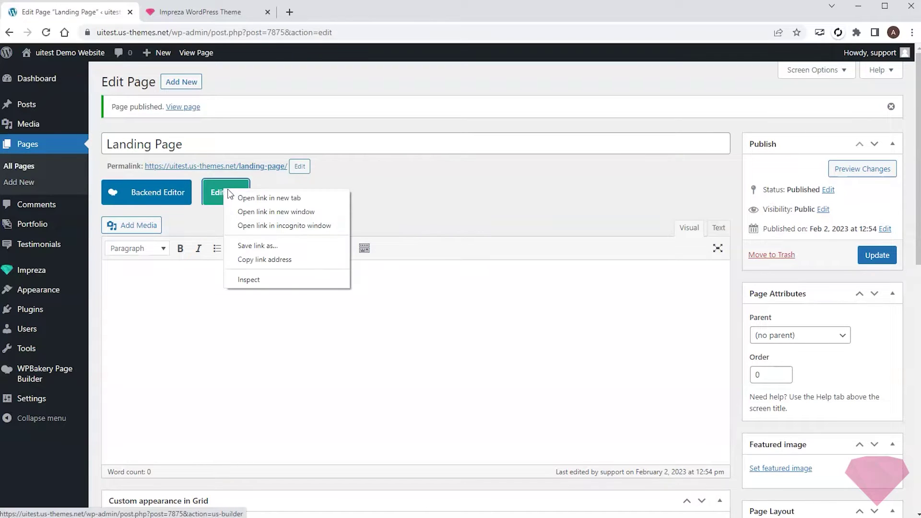
pyautogui.press('Escape')
pyautogui.middleClick(249, 198)
pyautogui.click(176, 13)
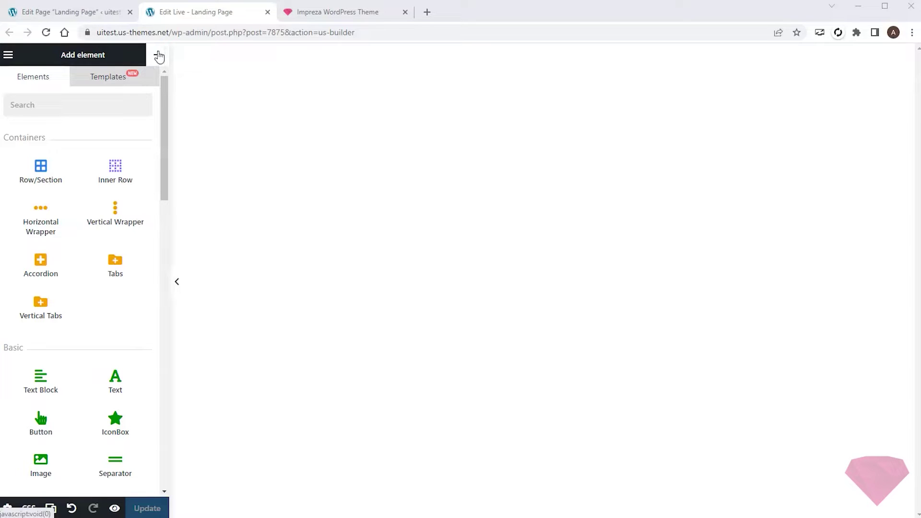
# Step: Add the IN05 'The #1 Web Solution for Your Business' intro template from the Intro templates
pyautogui.click(105, 79)
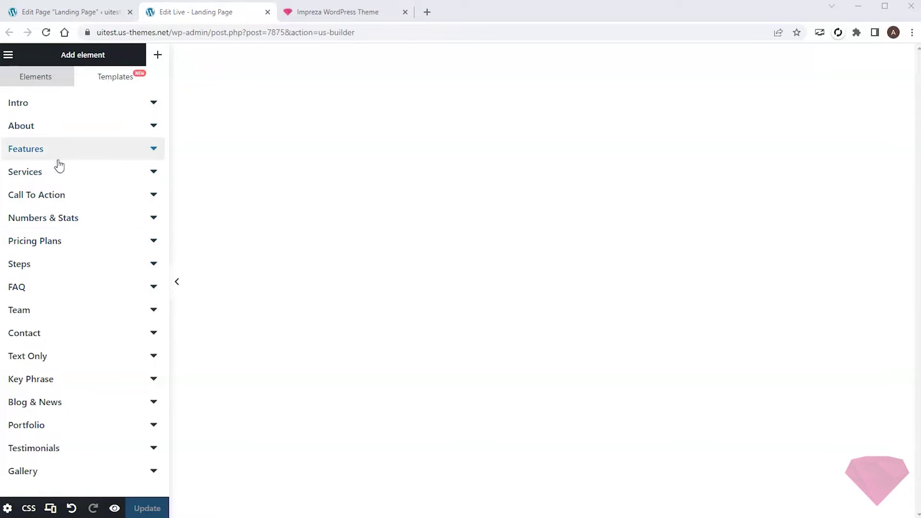
pyautogui.click(71, 107)
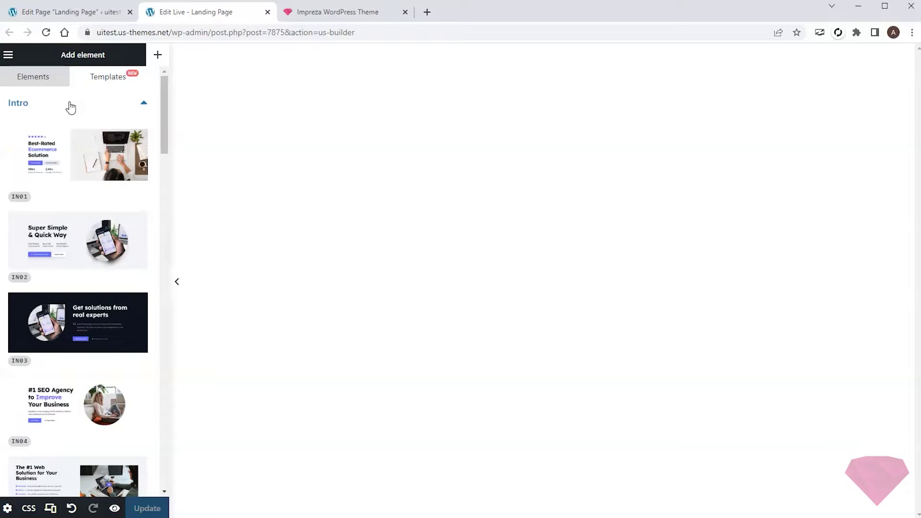
pyautogui.scroll(-5, 92, 133)
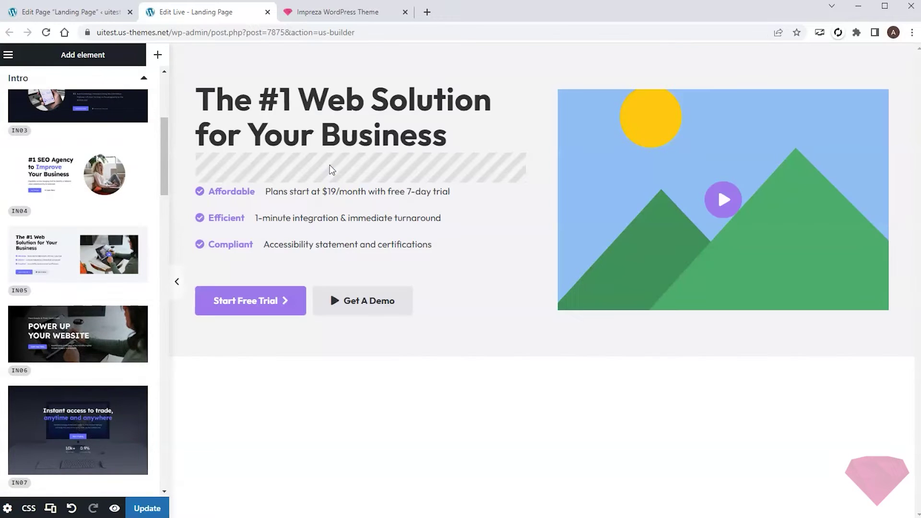
# Step: Place the AB02 'Agile Framework to Improve Your Team' About section below the hero
pyautogui.click(43, 79)
pyautogui.click(62, 126)
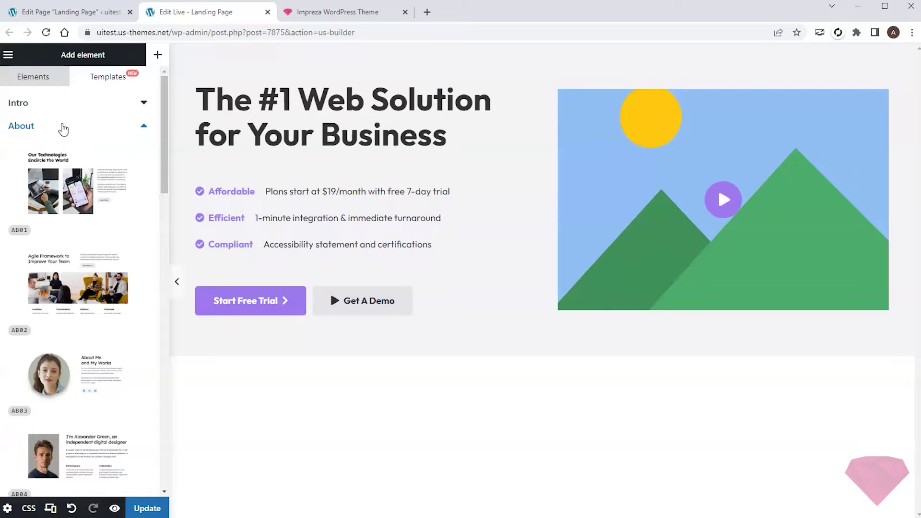
pyautogui.scroll(-4, 90, 169)
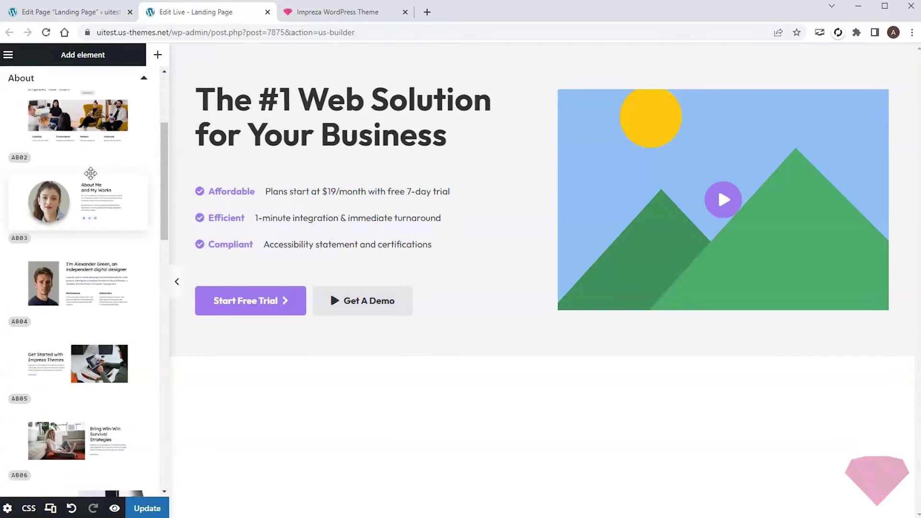
pyautogui.scroll(2, 92, 172)
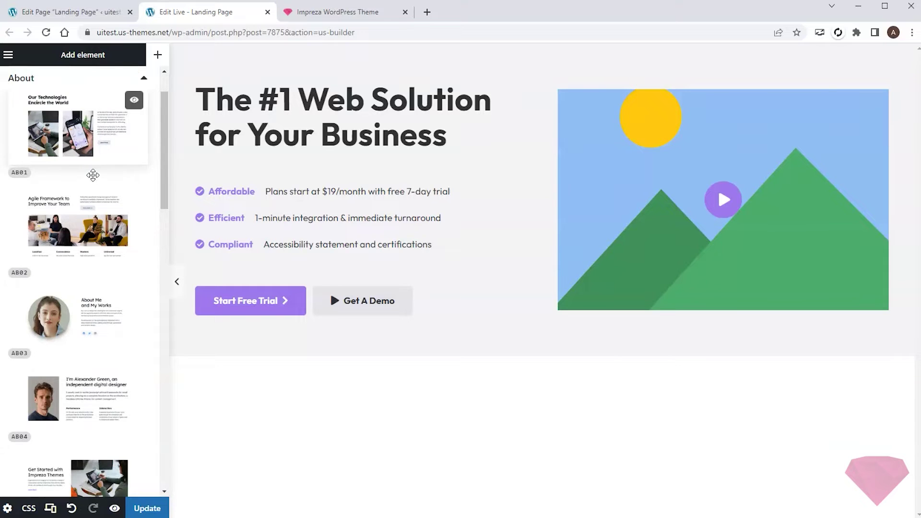
pyautogui.moveTo(73, 211); pyautogui.dragTo(372, 373)
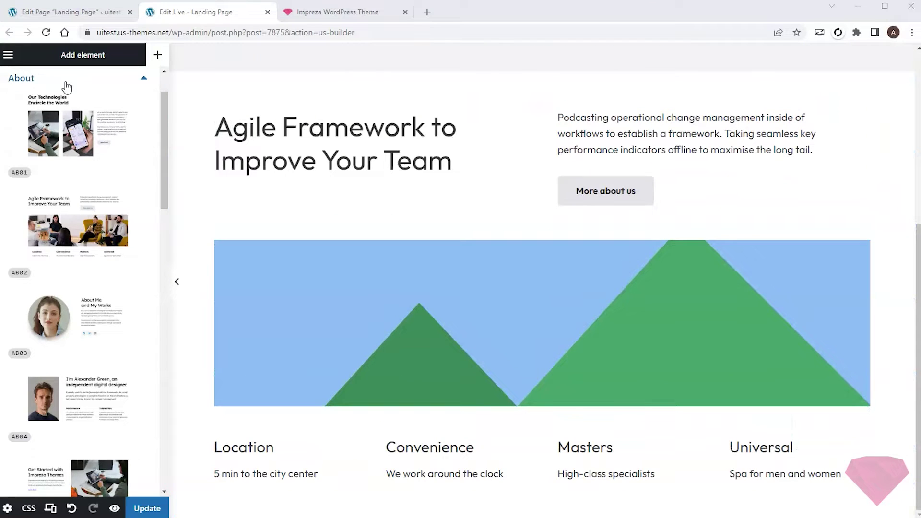
# Step: Add the SE09 Services accordion section at the bottom of the page
pyautogui.click(64, 79)
pyautogui.click(87, 174)
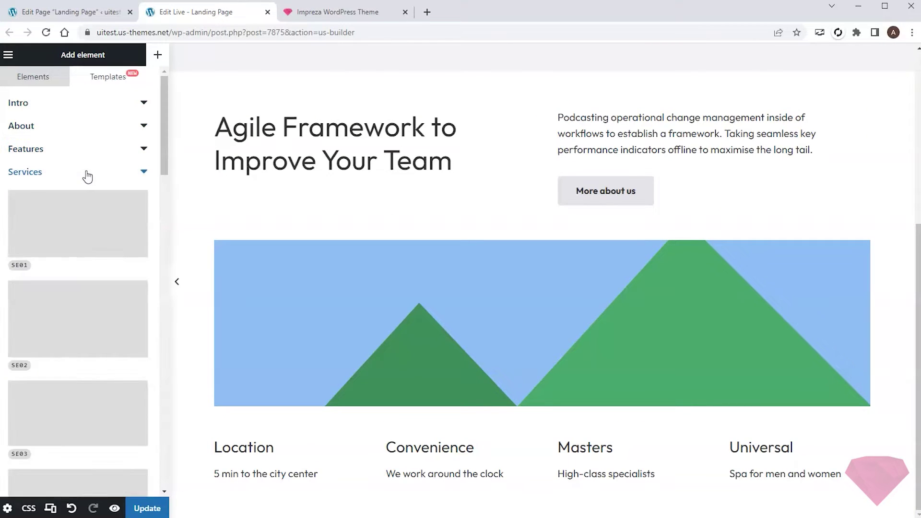
pyautogui.scroll(-8, 91, 190)
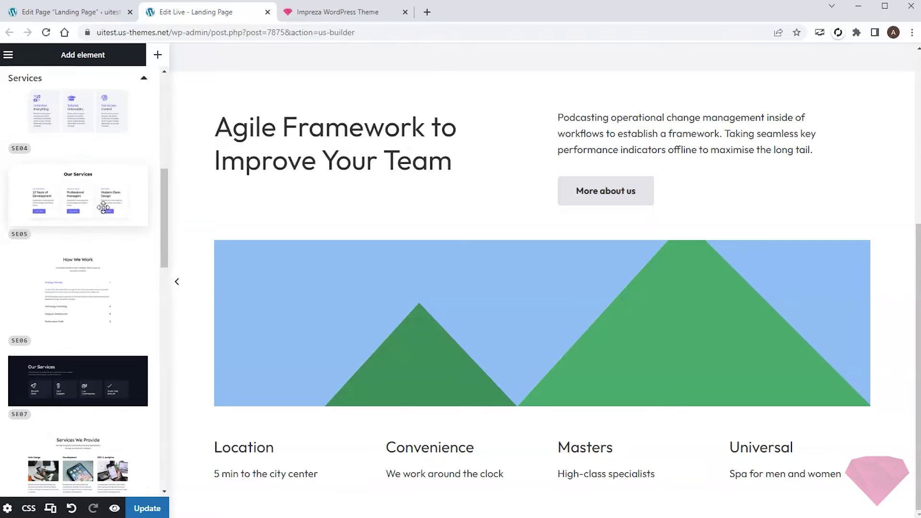
pyautogui.scroll(-6, 98, 201)
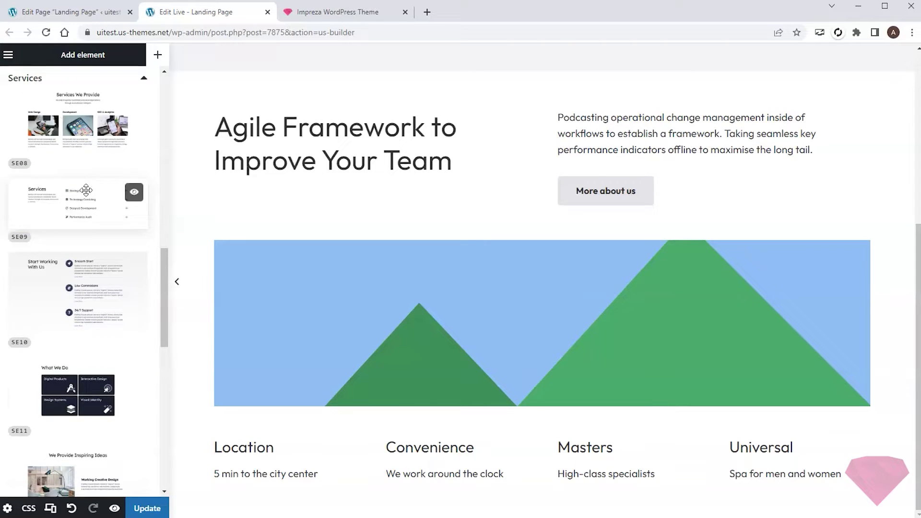
pyautogui.moveTo(86, 191); pyautogui.dragTo(413, 490)
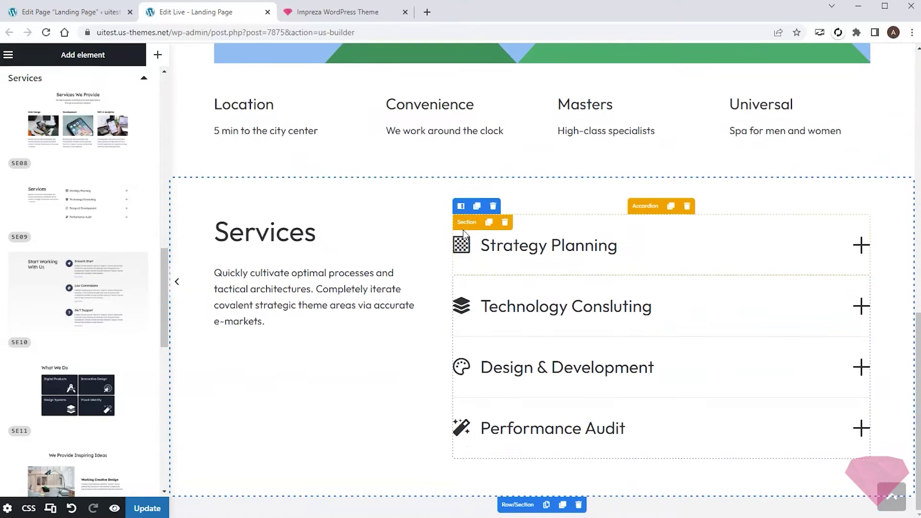
# Step: Add the CT05 call-to-action banner below the Services section
pyautogui.click(67, 84)
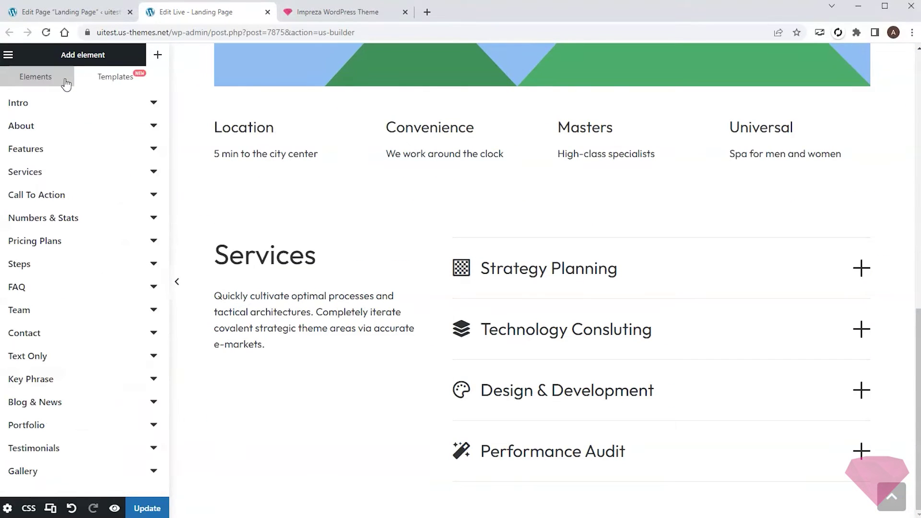
pyautogui.click(48, 198)
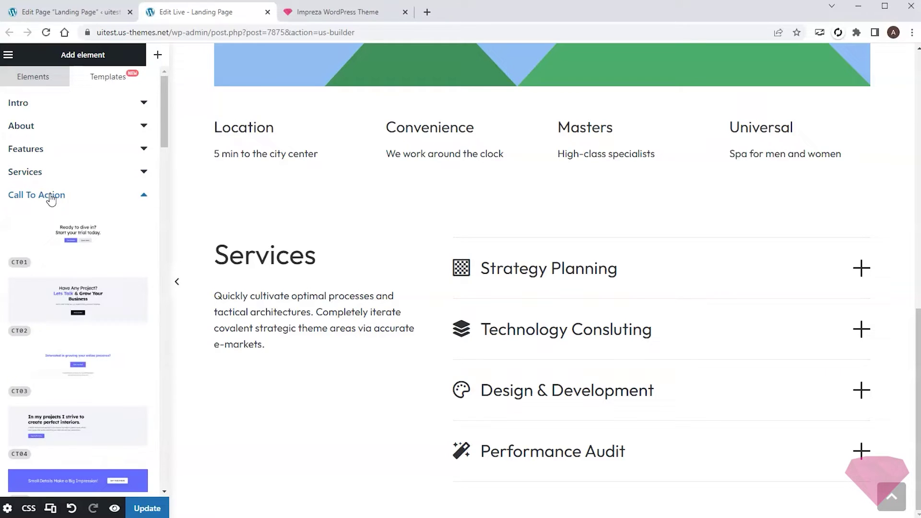
pyautogui.scroll(-4, 89, 212)
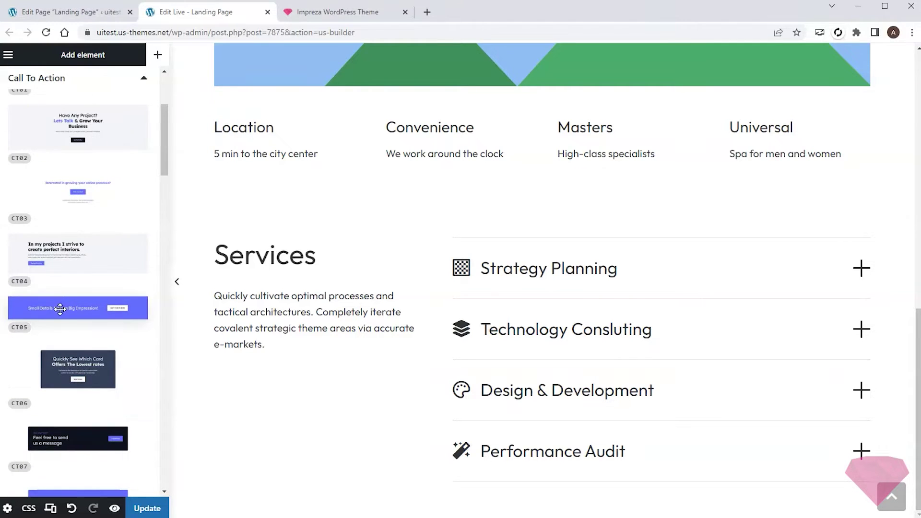
pyautogui.moveTo(78, 308); pyautogui.dragTo(362, 492)
pyautogui.scroll(-2, 358, 356)
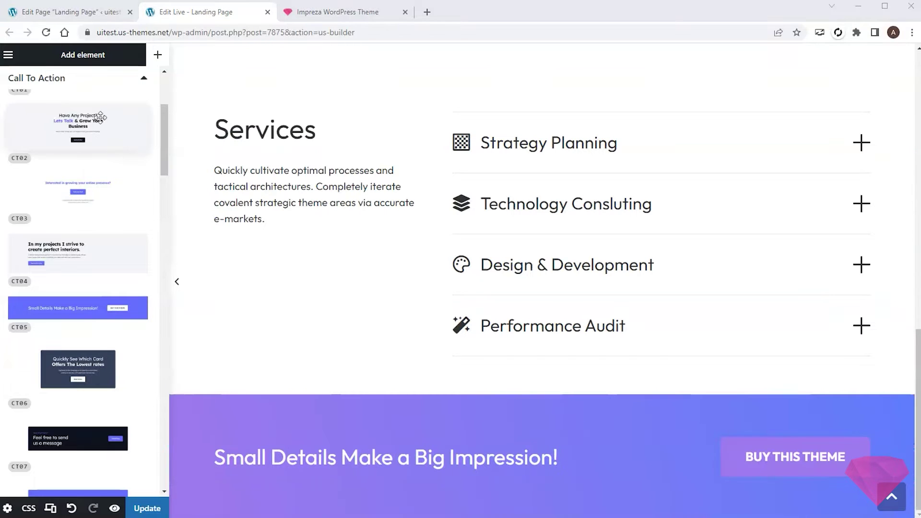
# Step: Place the RE11 'best training service' testimonials section below the banner
pyautogui.click(85, 82)
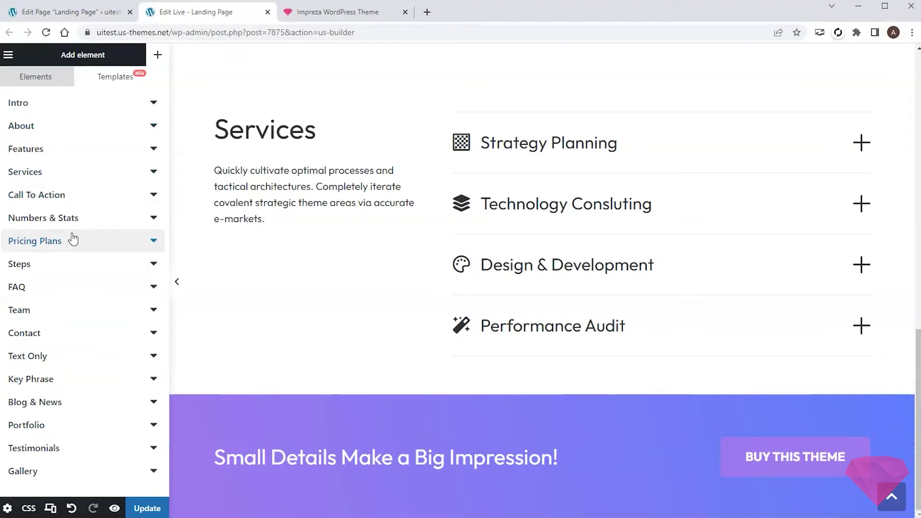
pyautogui.click(67, 450)
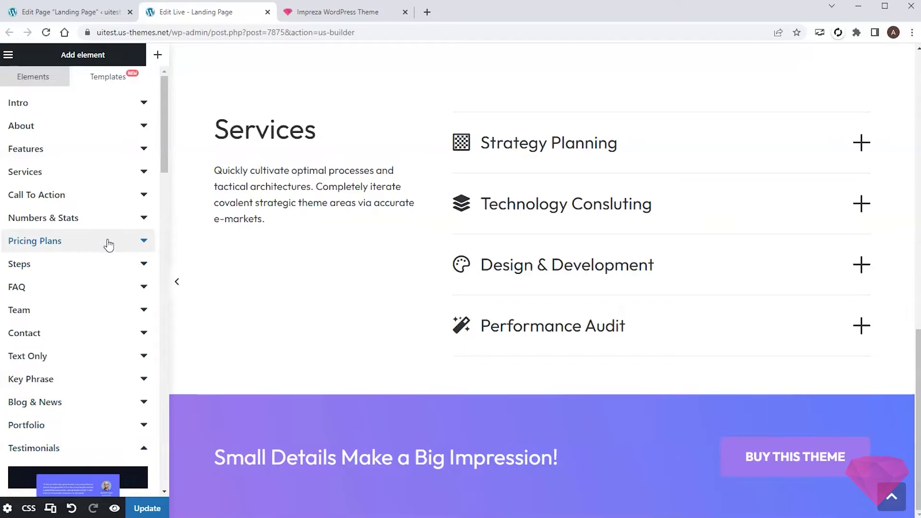
pyautogui.scroll(-5, 106, 231)
pyautogui.scroll(-20, 98, 216)
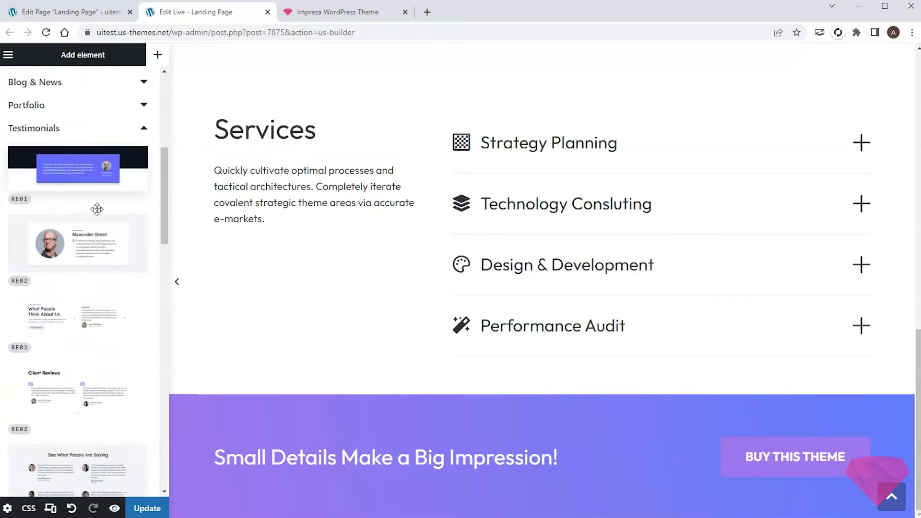
pyautogui.scroll(-5, 97, 210)
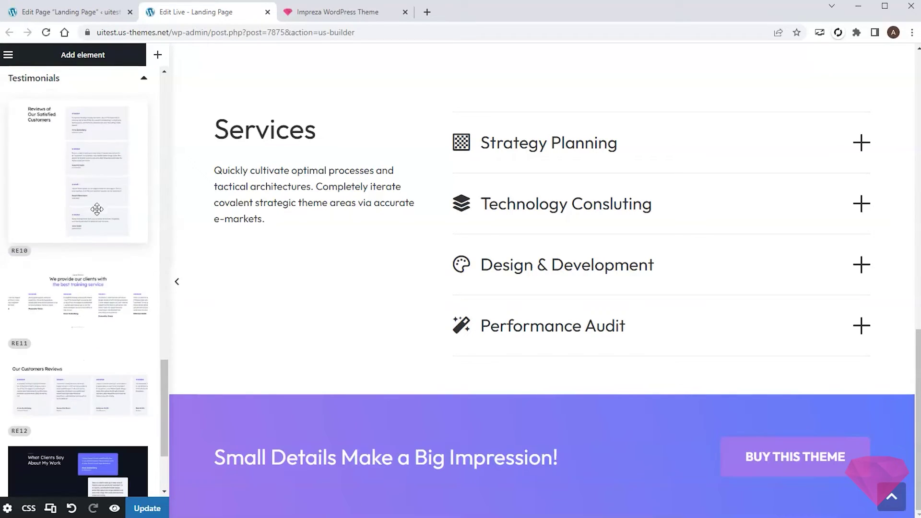
pyautogui.moveTo(79, 258); pyautogui.dragTo(436, 291)
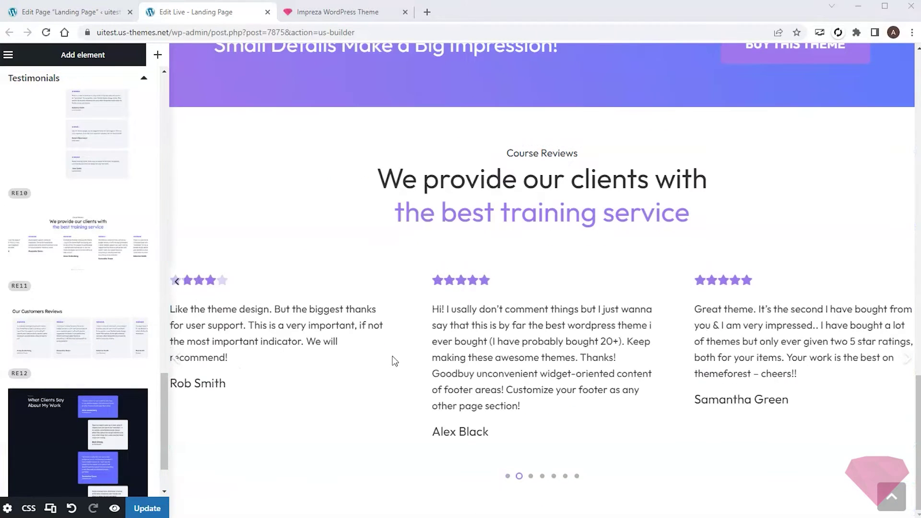
# Step: Drag the dark CO09 'Keep In Touch' contact template to the bottom of the page
pyautogui.click(84, 83)
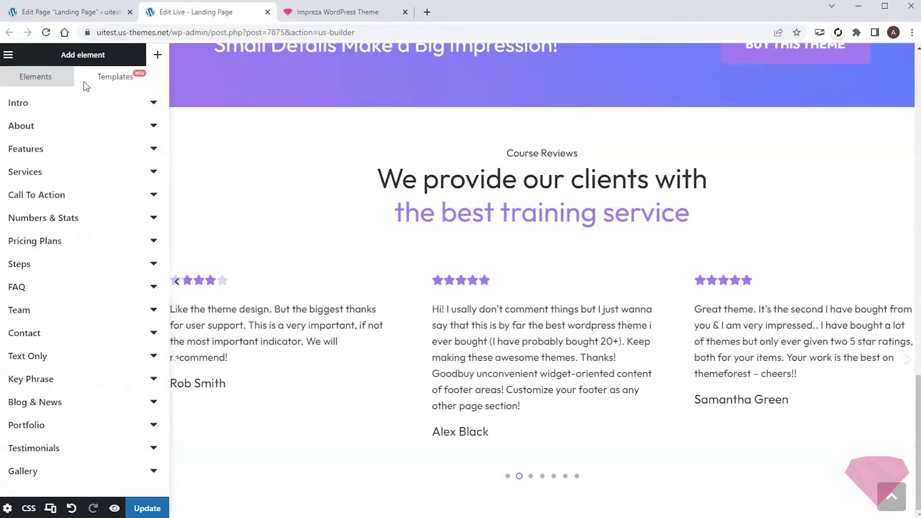
pyautogui.click(45, 333)
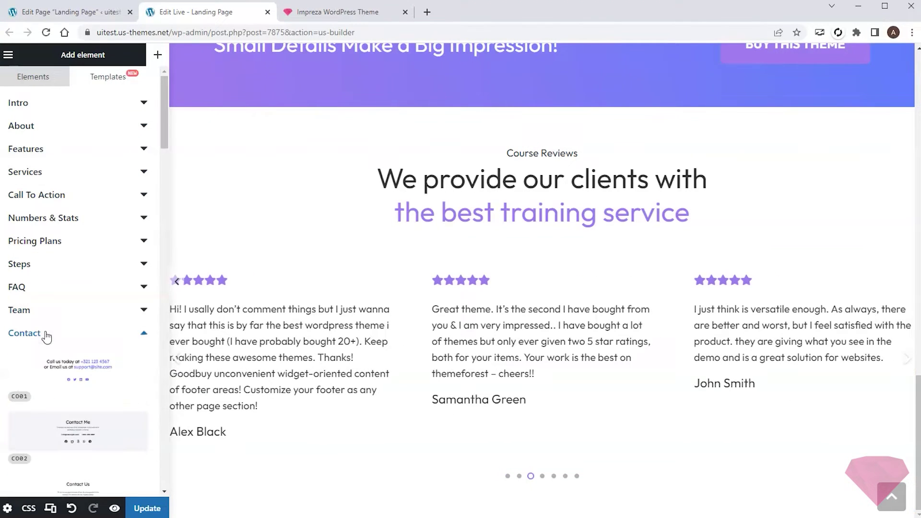
pyautogui.scroll(-10, 76, 275)
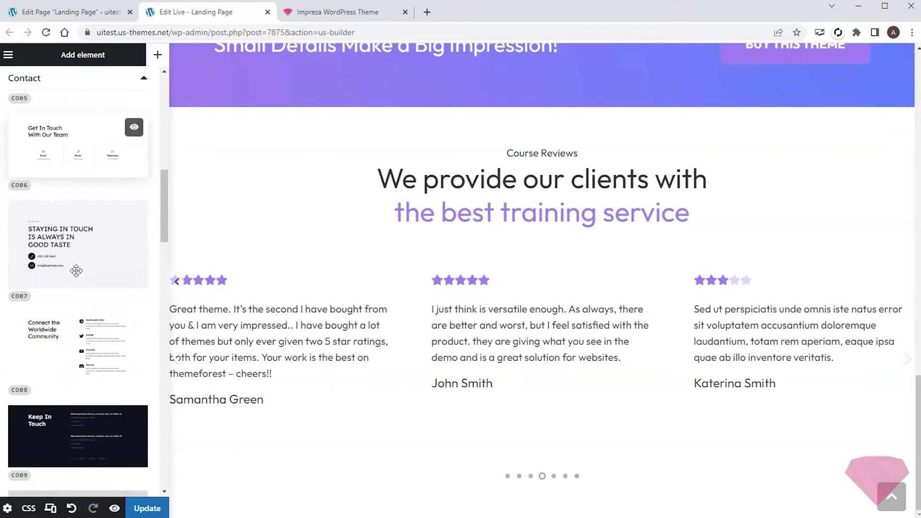
pyautogui.scroll(-1, 77, 275)
pyautogui.moveTo(77, 268); pyautogui.dragTo(342, 505)
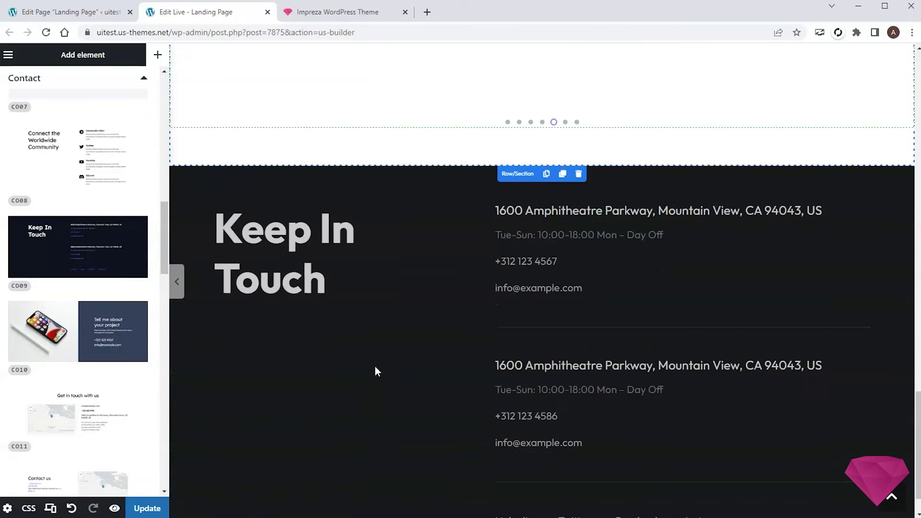
# Step: Select the Agile Framework heading and switch the panel to addable page elements
pyautogui.click(126, 83)
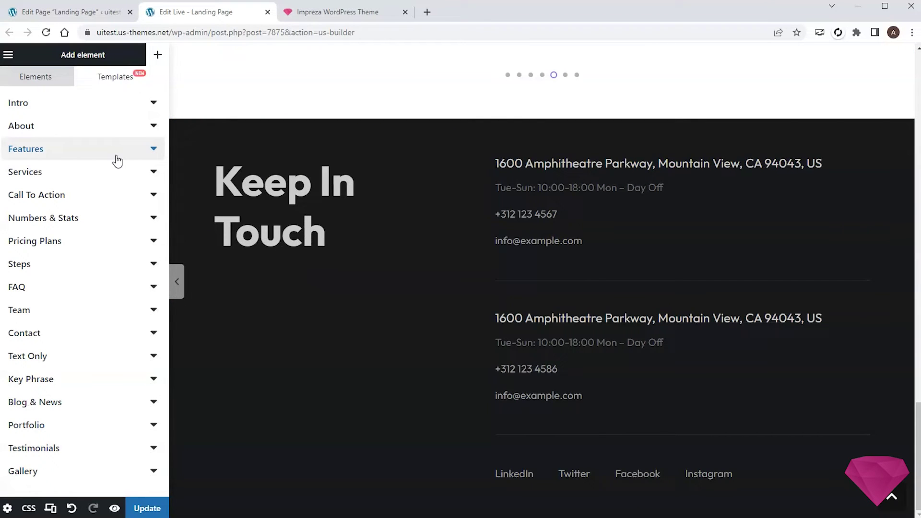
pyautogui.scroll(20, 353, 210)
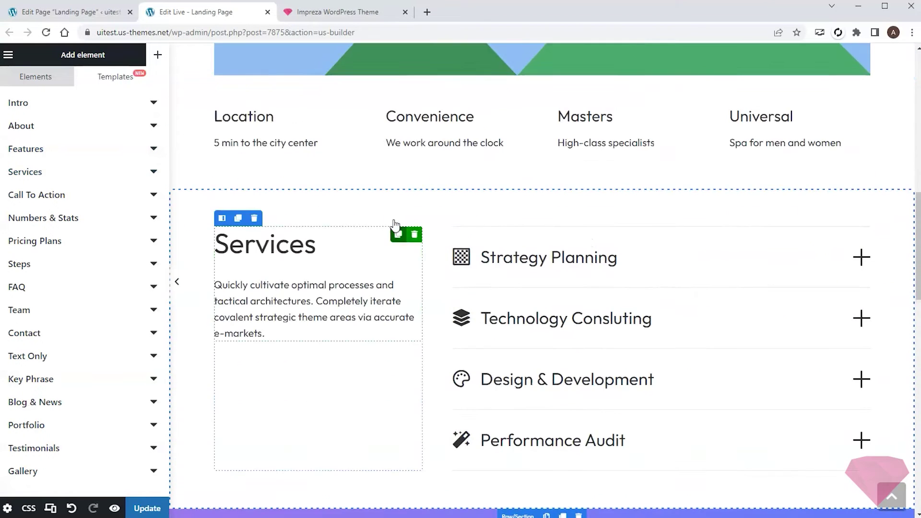
pyautogui.scroll(-3, 394, 220)
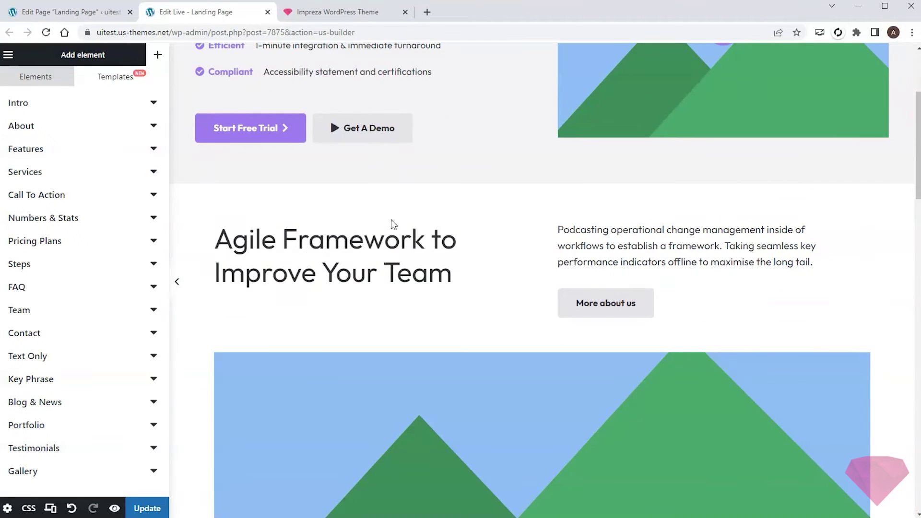
pyautogui.click(315, 242)
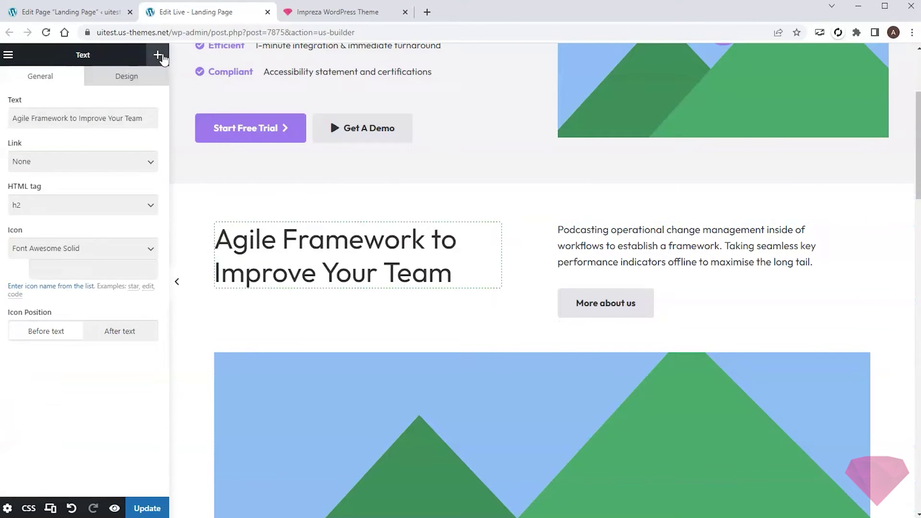
pyautogui.click(158, 54)
# Step: Drop a Button element beside 'More about us', creating a purple 'Click Me' button
pyautogui.click(10, 78)
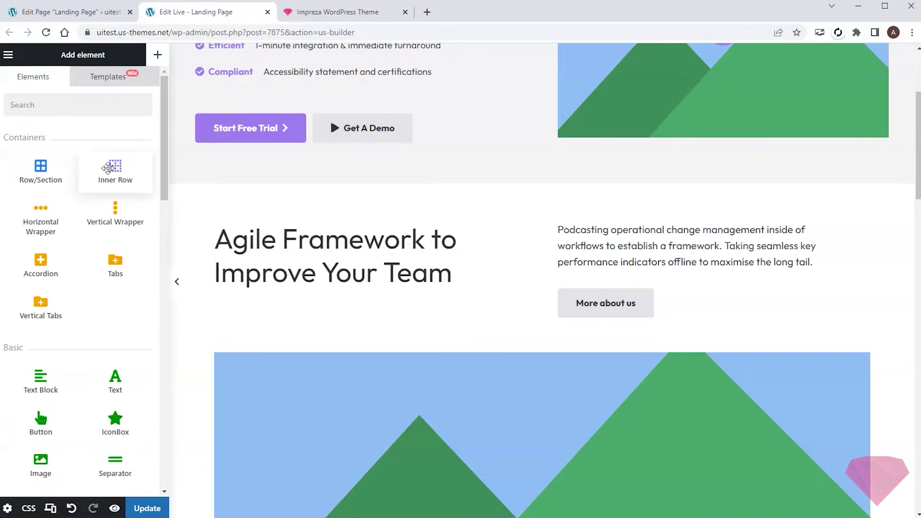
pyautogui.scroll(-2, 90, 236)
pyautogui.moveTo(36, 305); pyautogui.dragTo(684, 298)
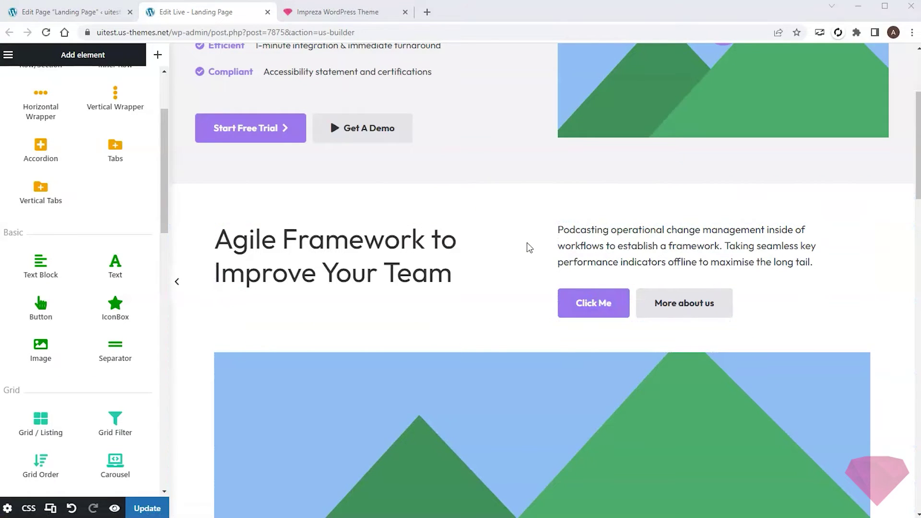
pyautogui.scroll(3, 528, 245)
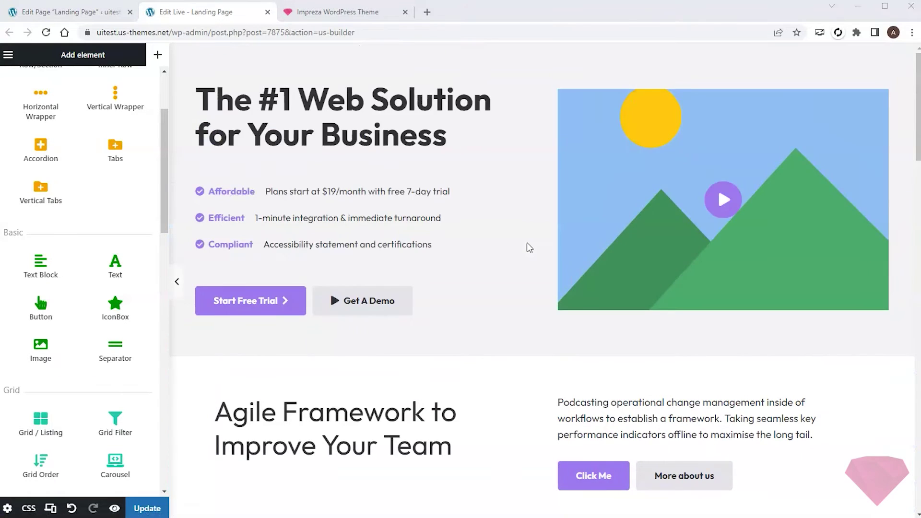
pyautogui.click(180, 284)
pyautogui.scroll(-12, 447, 206)
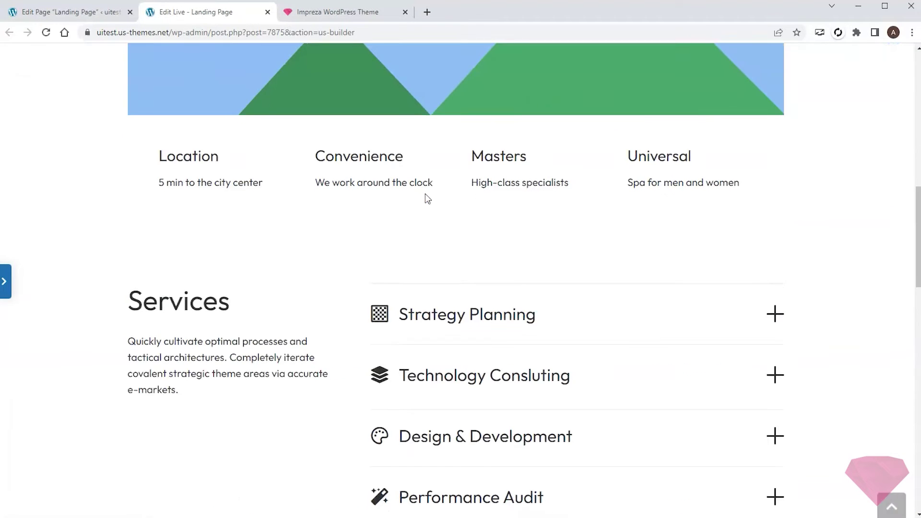
pyautogui.scroll(-15, 428, 211)
pyautogui.scroll(5, 428, 221)
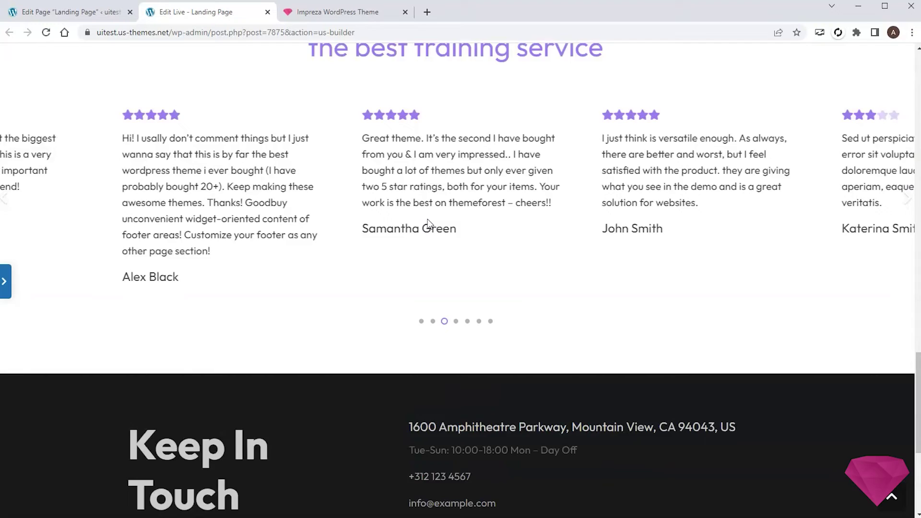
pyautogui.scroll(15, 428, 222)
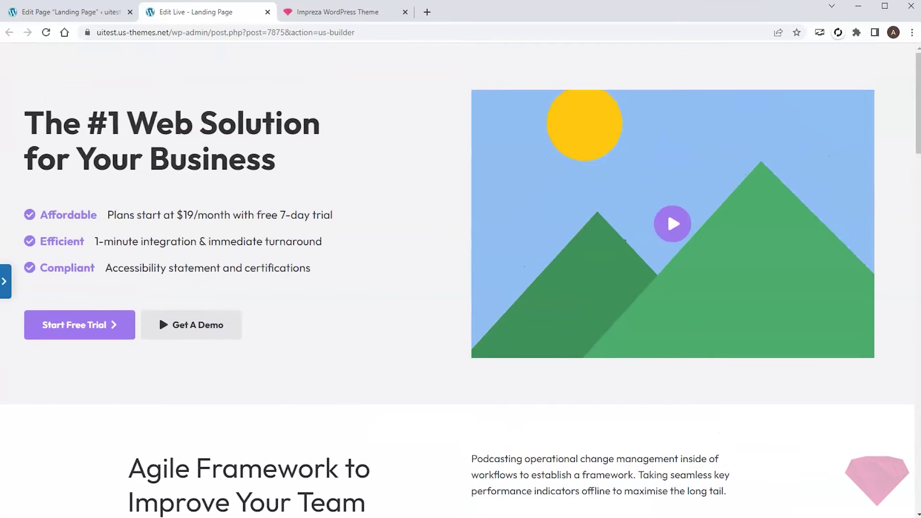
pyautogui.click(6, 281)
pyautogui.click(51, 508)
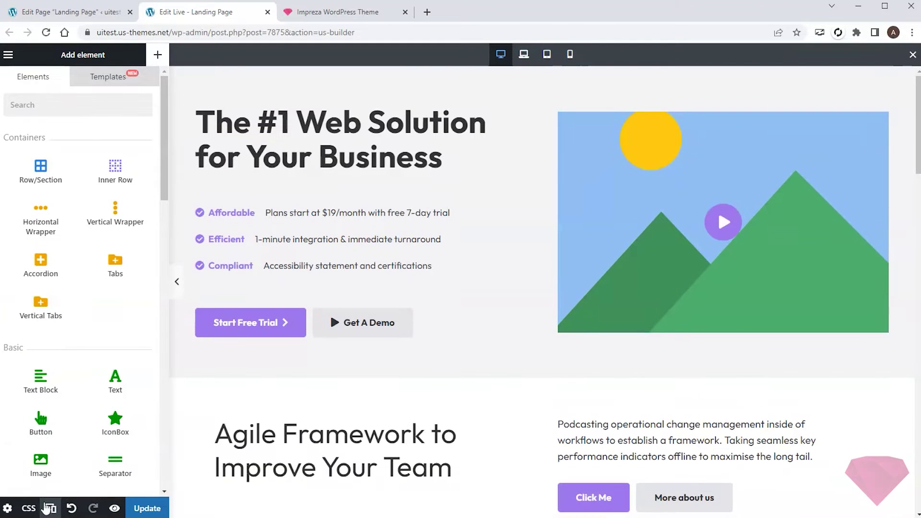
pyautogui.click(570, 54)
pyautogui.scroll(-10, 524, 204)
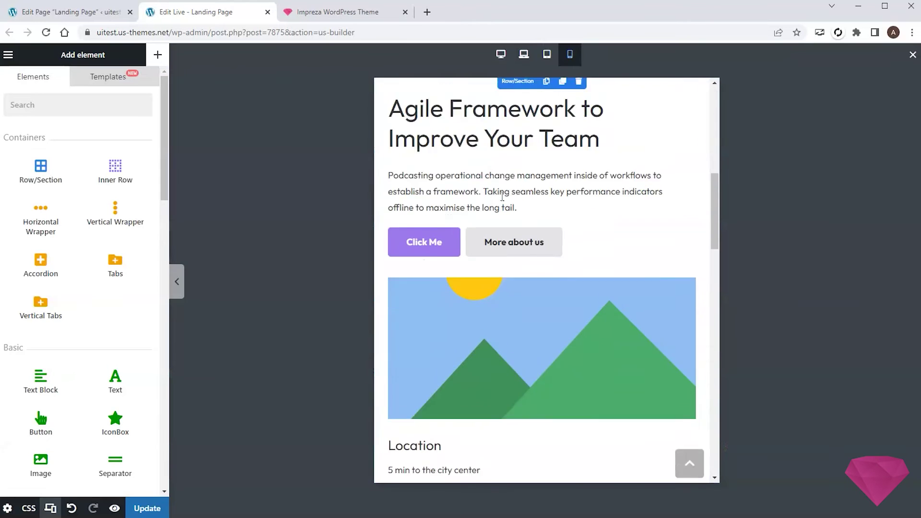
pyautogui.scroll(-10, 524, 204)
pyautogui.scroll(20, 524, 203)
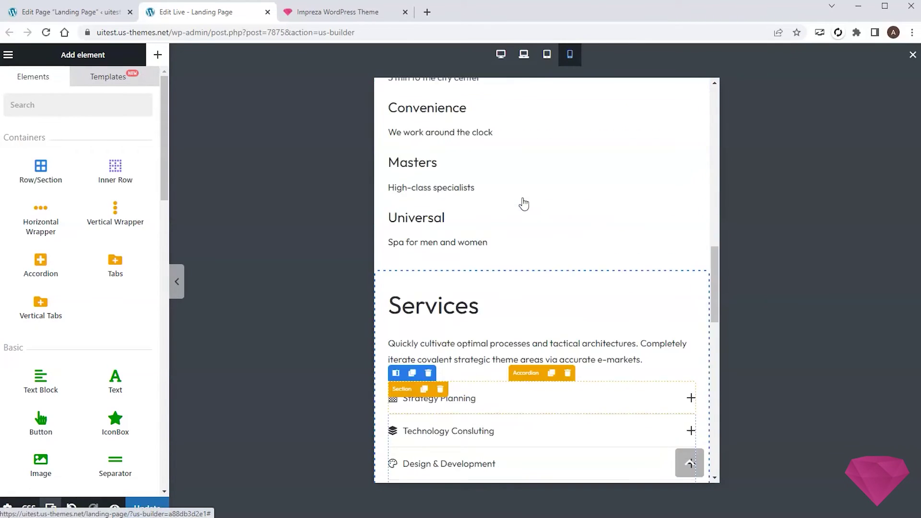
pyautogui.click(501, 54)
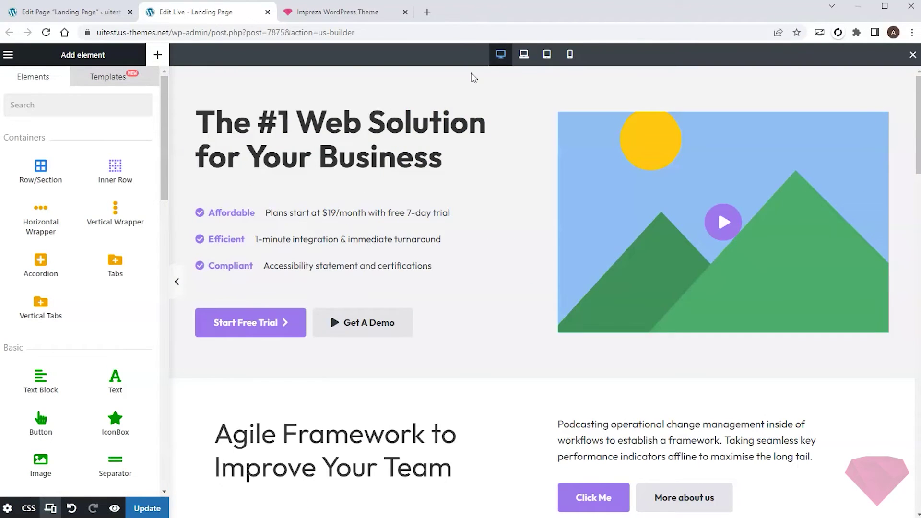
pyautogui.click(50, 508)
pyautogui.scroll(-15, 295, 327)
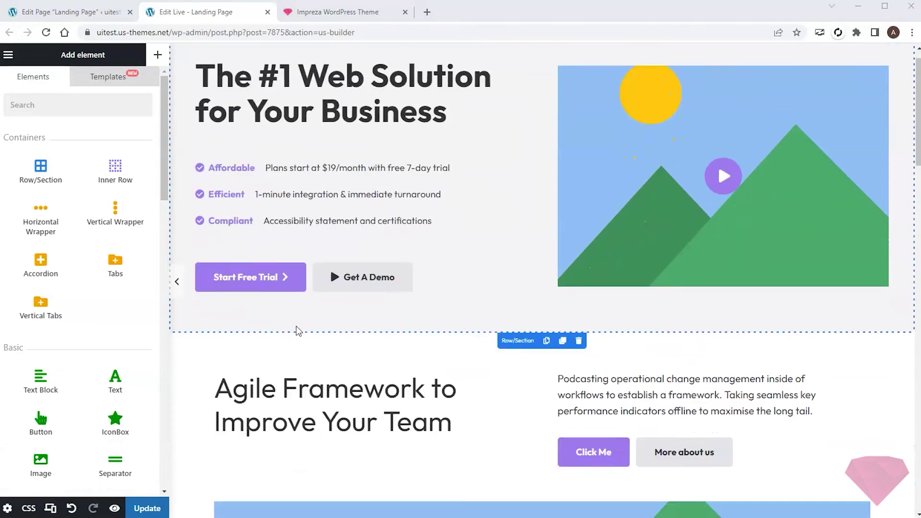
# Step: Browse the Features and Call To Action templates, then copy the Impreza Core Features section
pyautogui.click(100, 79)
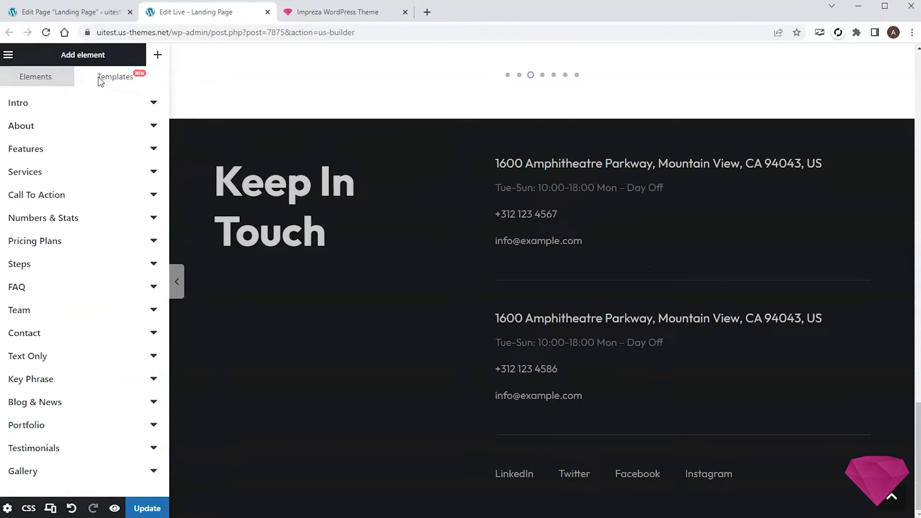
pyautogui.click(147, 154)
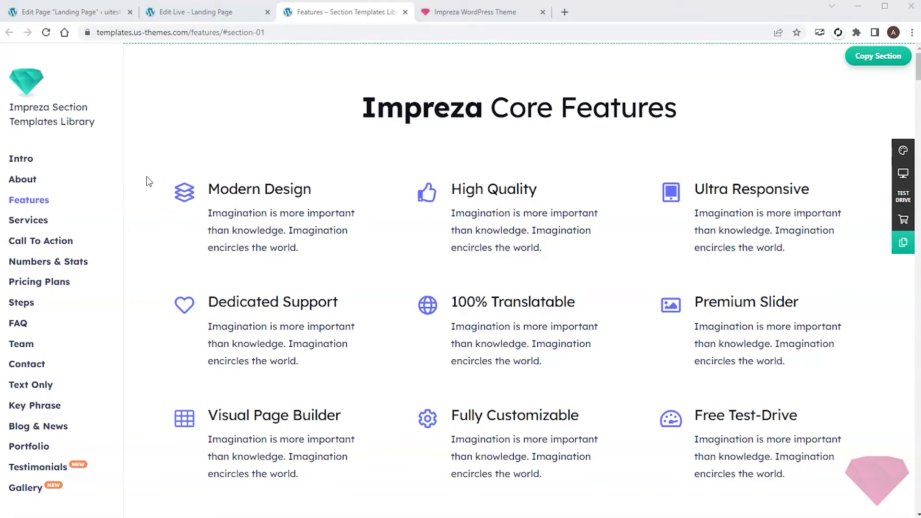
pyautogui.scroll(-5, 146, 176)
pyautogui.scroll(-18, 154, 140)
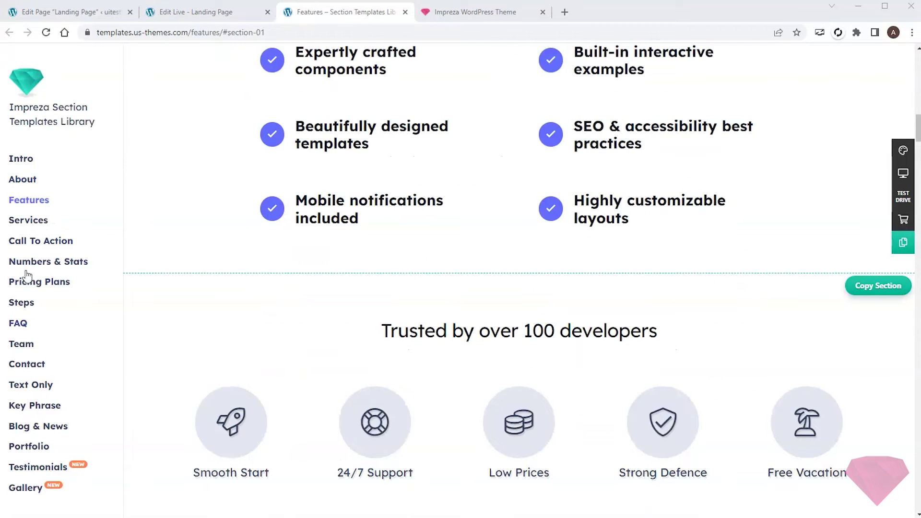
pyautogui.click(34, 243)
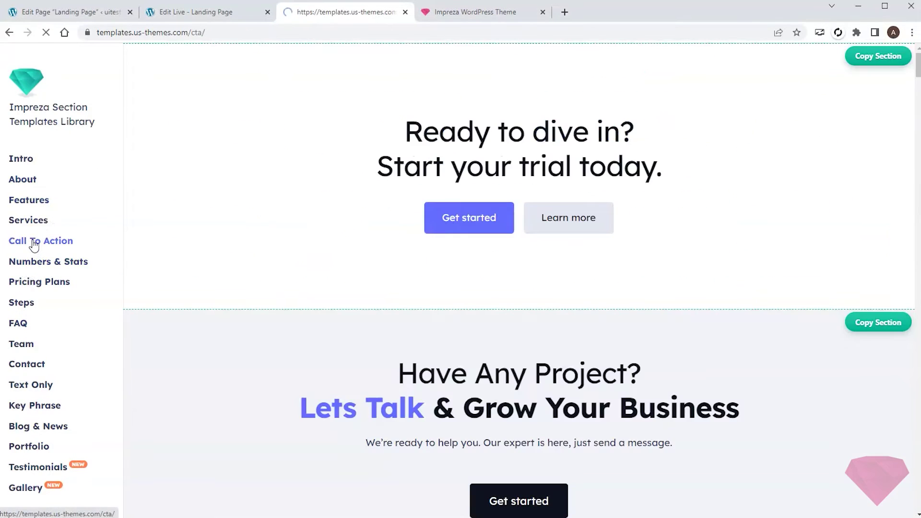
pyautogui.scroll(-15, 191, 206)
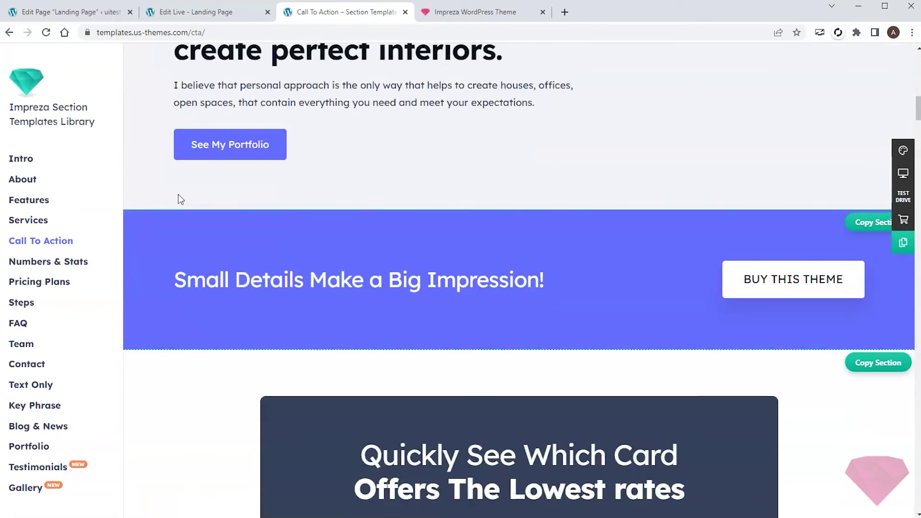
pyautogui.scroll(10, 180, 199)
pyautogui.scroll(5, 180, 199)
pyautogui.click(34, 202)
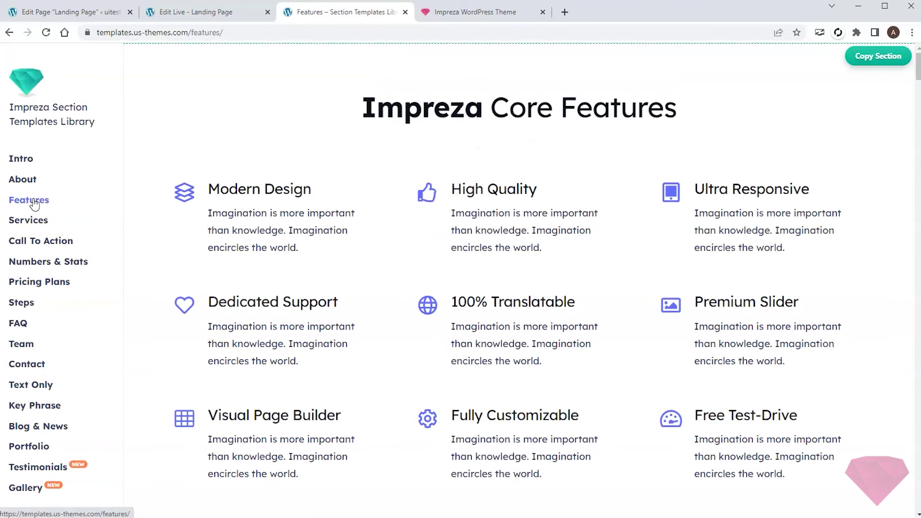
pyautogui.click(877, 57)
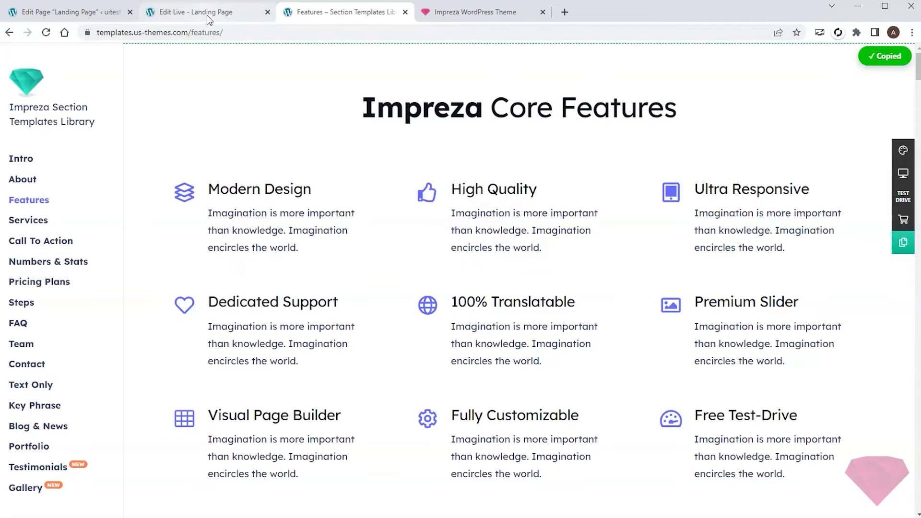
# Step: Paste the copied Core Features code via Paste Row/Section and append it below Keep In Touch
pyautogui.click(192, 13)
pyautogui.click(9, 56)
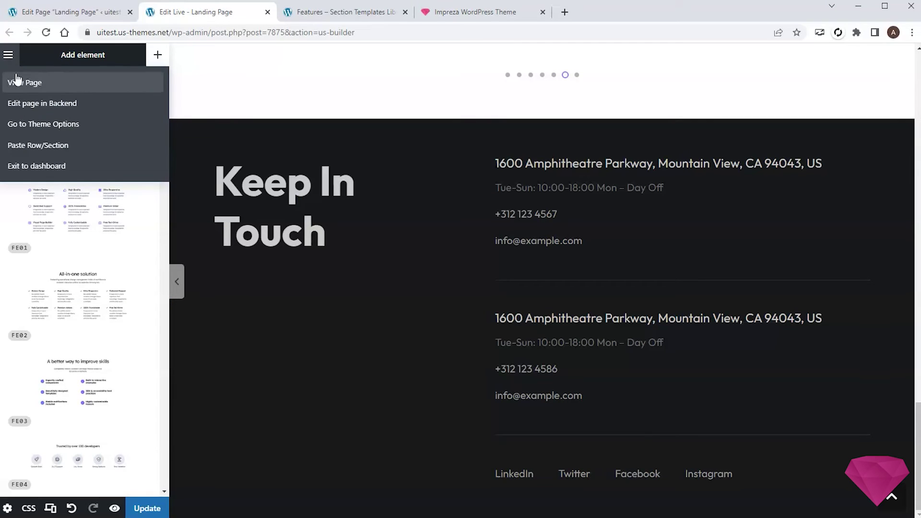
pyautogui.click(20, 146)
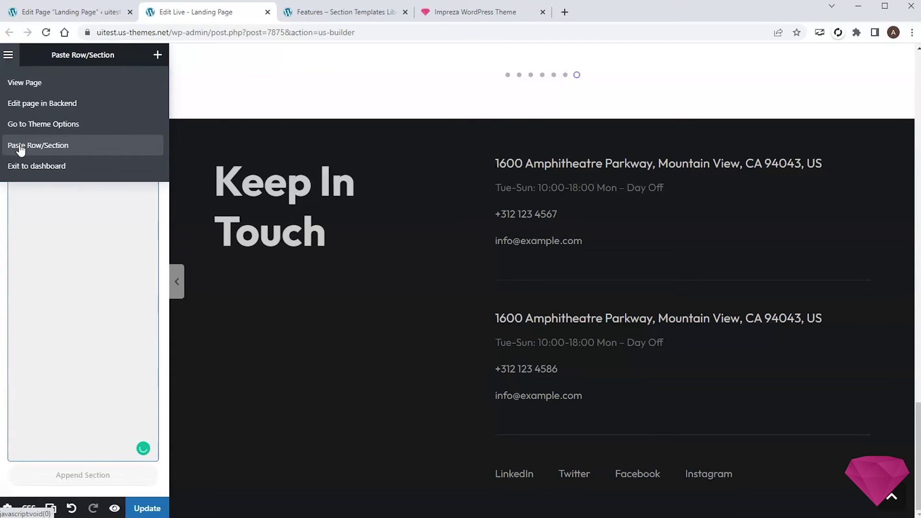
pyautogui.hotkey('ctrl', 'v')
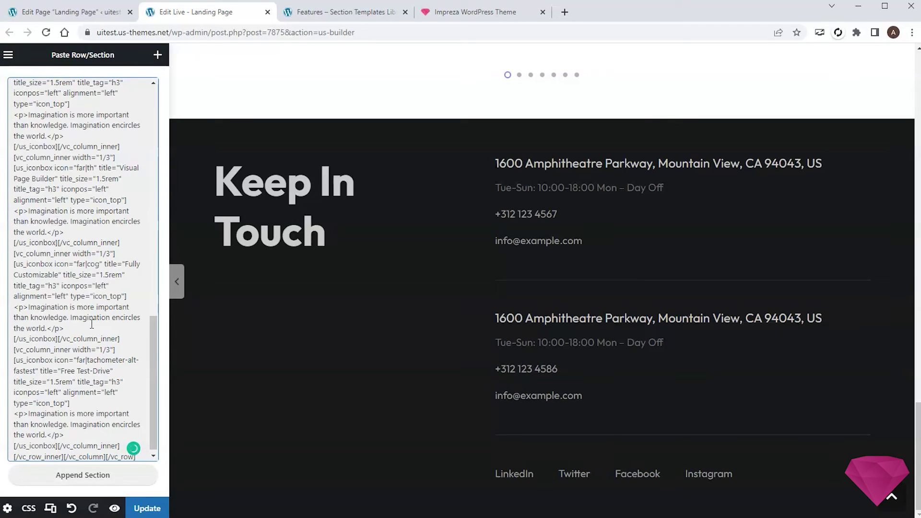
pyautogui.click(103, 480)
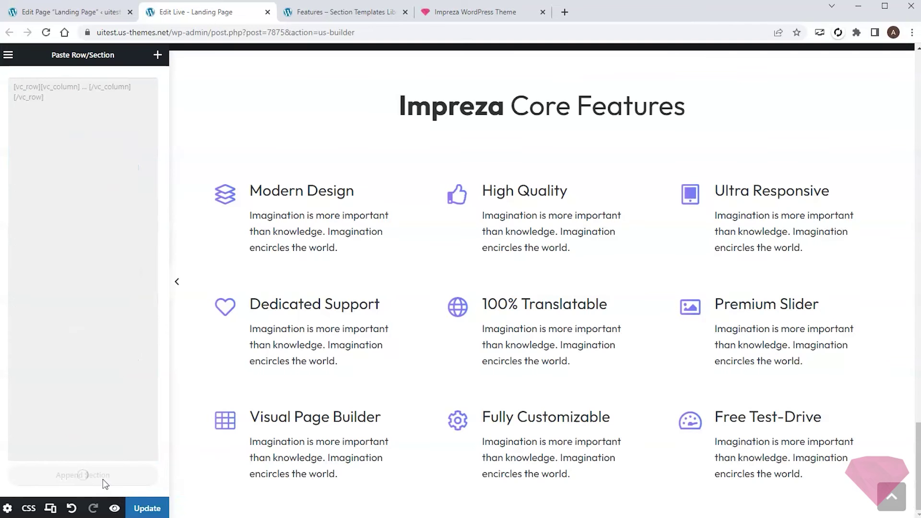
pyautogui.scroll(4, 446, 325)
pyautogui.scroll(-1, 566, 262)
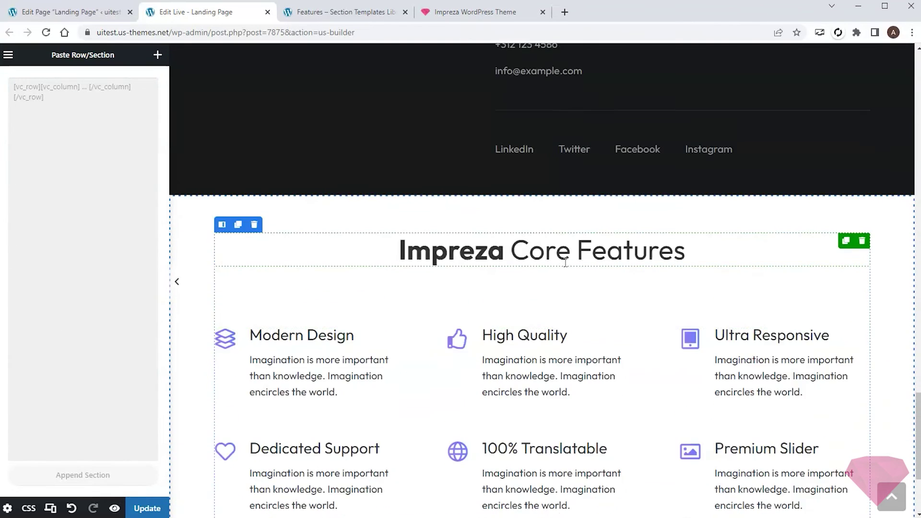
pyautogui.scroll(-3, 566, 263)
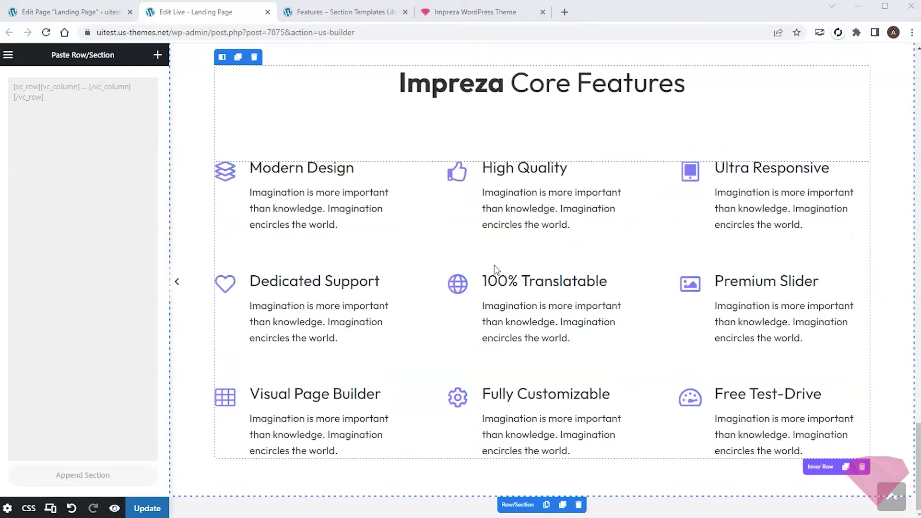
# Step: Paste and append the Impreza Core Features section in the WPBakery backend editor
pyautogui.click(66, 13)
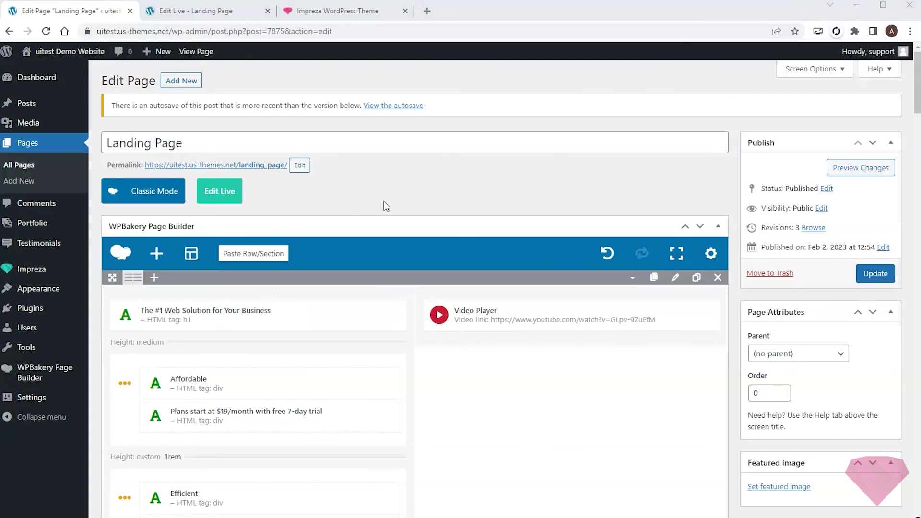
pyautogui.scroll(-20, 385, 216)
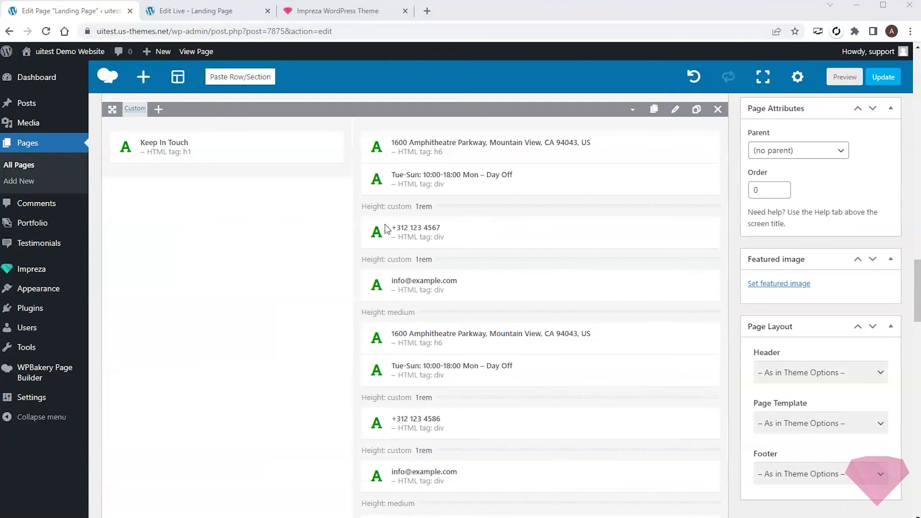
pyautogui.scroll(-9, 385, 223)
pyautogui.scroll(1, 385, 224)
pyautogui.click(237, 79)
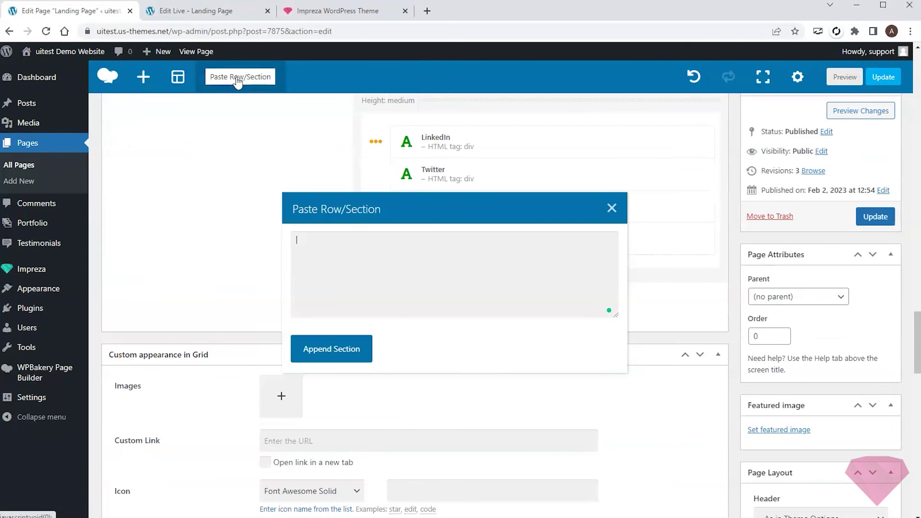
pyautogui.click(344, 243)
pyautogui.hotkey('ctrl', 'v')
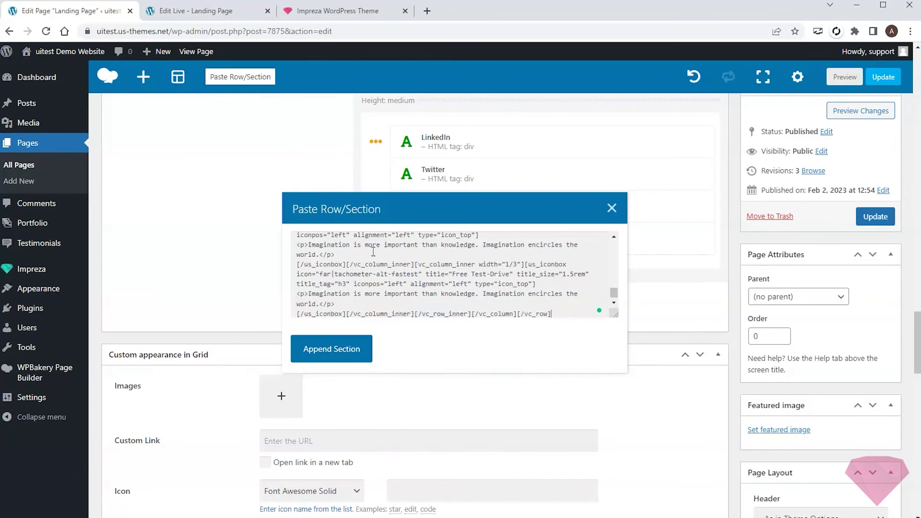
pyautogui.click(331, 349)
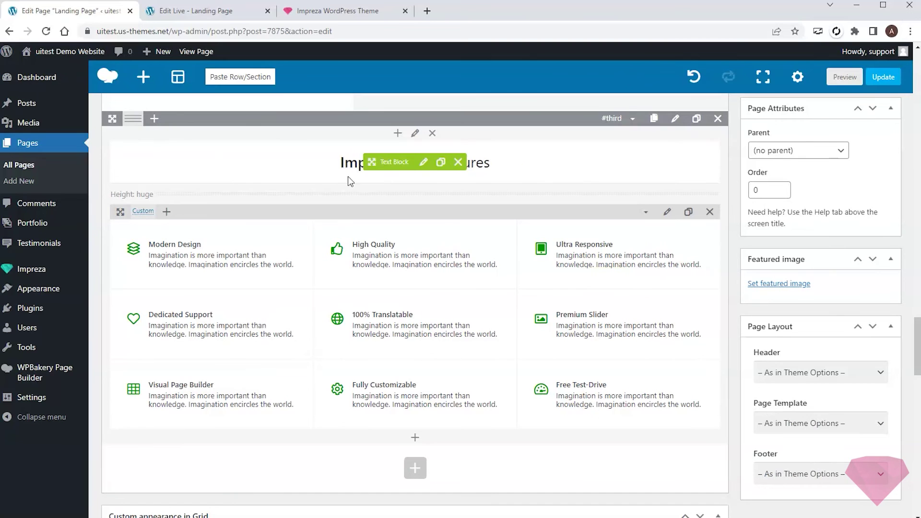
# Step: Delete the Core Features section in the live builder and update the page
pyautogui.click(186, 11)
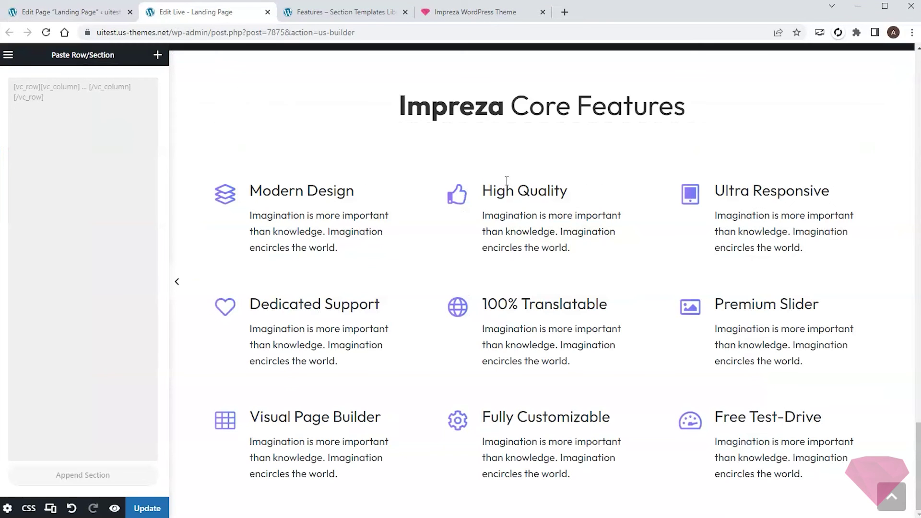
pyautogui.scroll(-1, 552, 298)
pyautogui.click(579, 506)
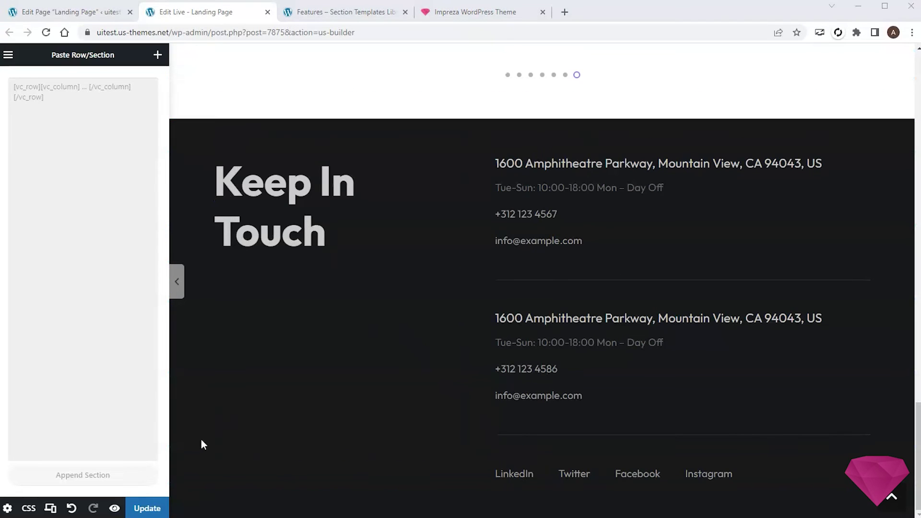
pyautogui.click(146, 509)
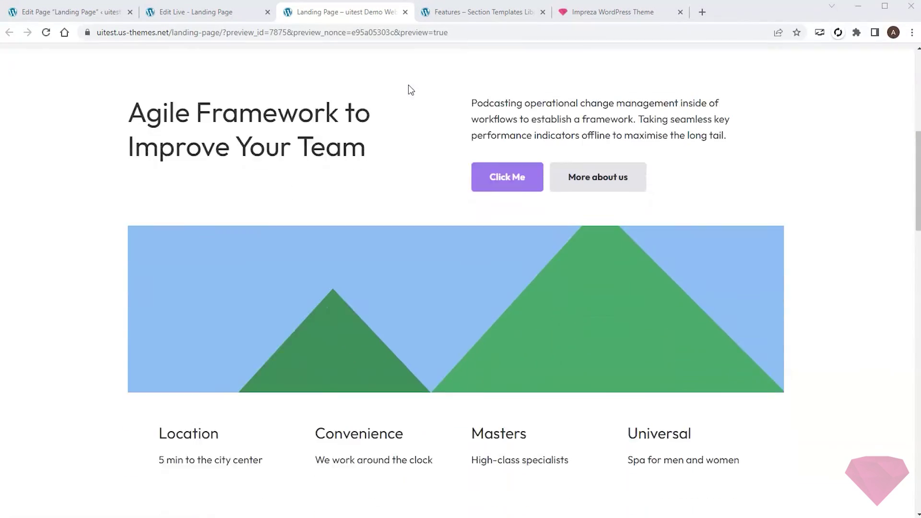
pyautogui.scroll(-10, 408, 85)
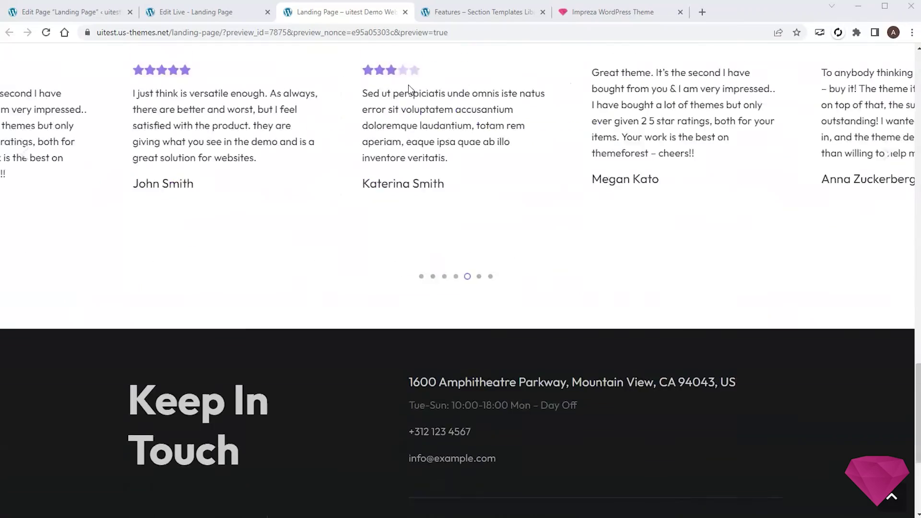
# Step: Scroll the Landing Page preview down past the Services accordion and 'Small Details Make a Big Impression!' banner, then back to the top
pyautogui.scroll(8, 408, 89)
pyautogui.scroll(20, 409, 87)
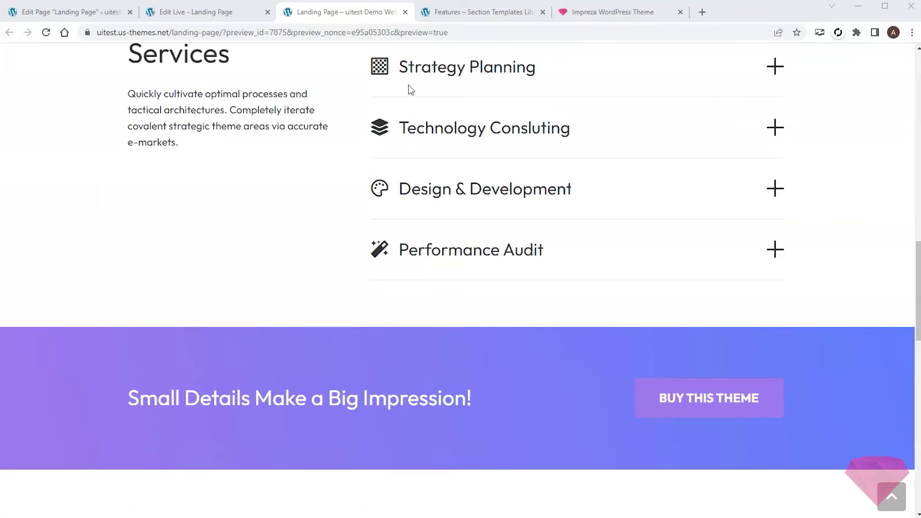